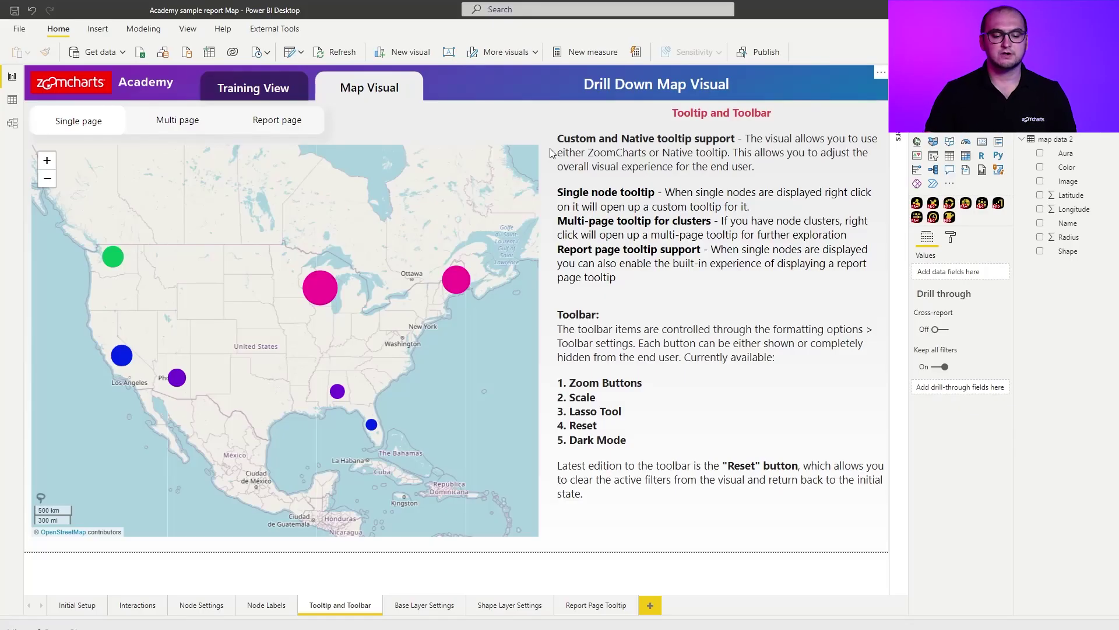
Step: On the Training View page, add a Drill Down Map visual and enlarge it across the left canvas
{"action": "left_click", "coordinate": [263, 92], "text": "ctrl"}
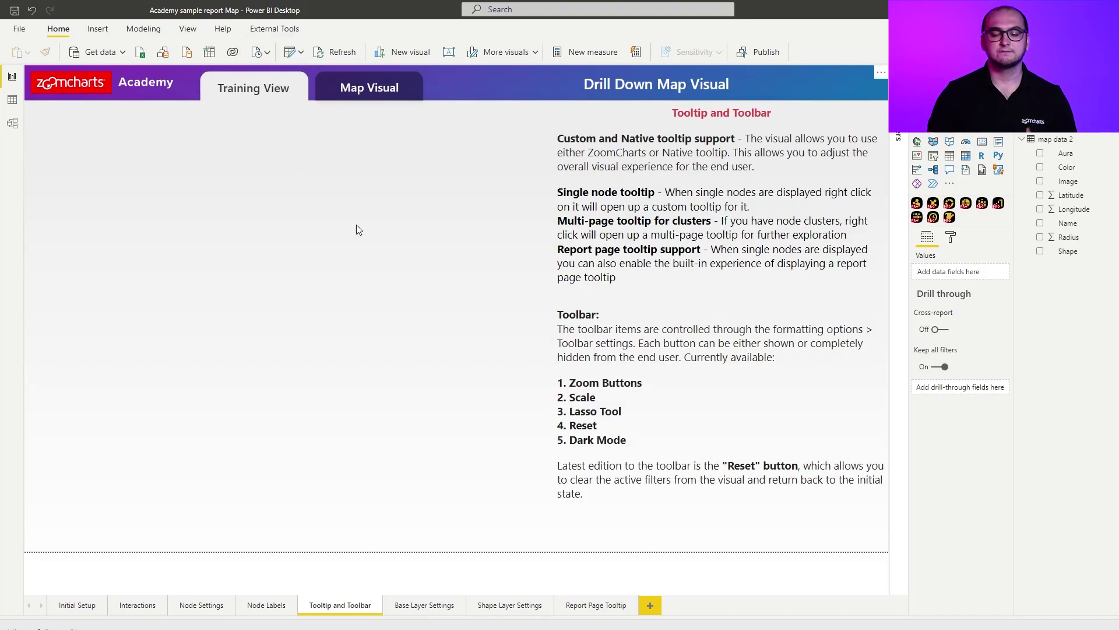
{"action": "left_click", "coordinate": [949, 217]}
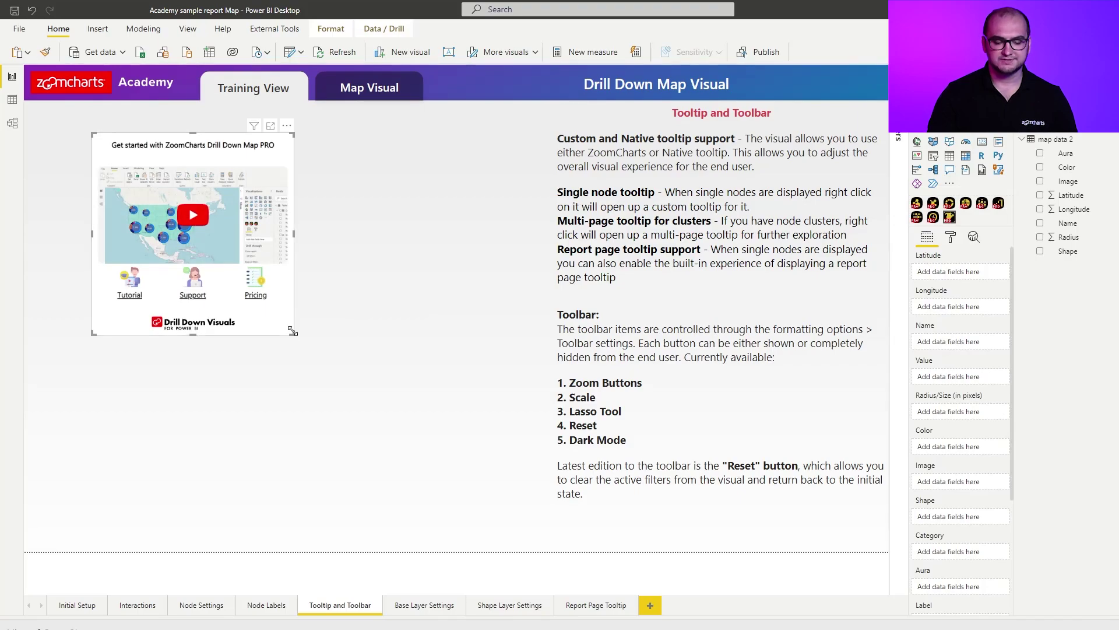
{"action": "left_click_drag", "start_coordinate": [293, 334], "coordinate": [509, 508]}
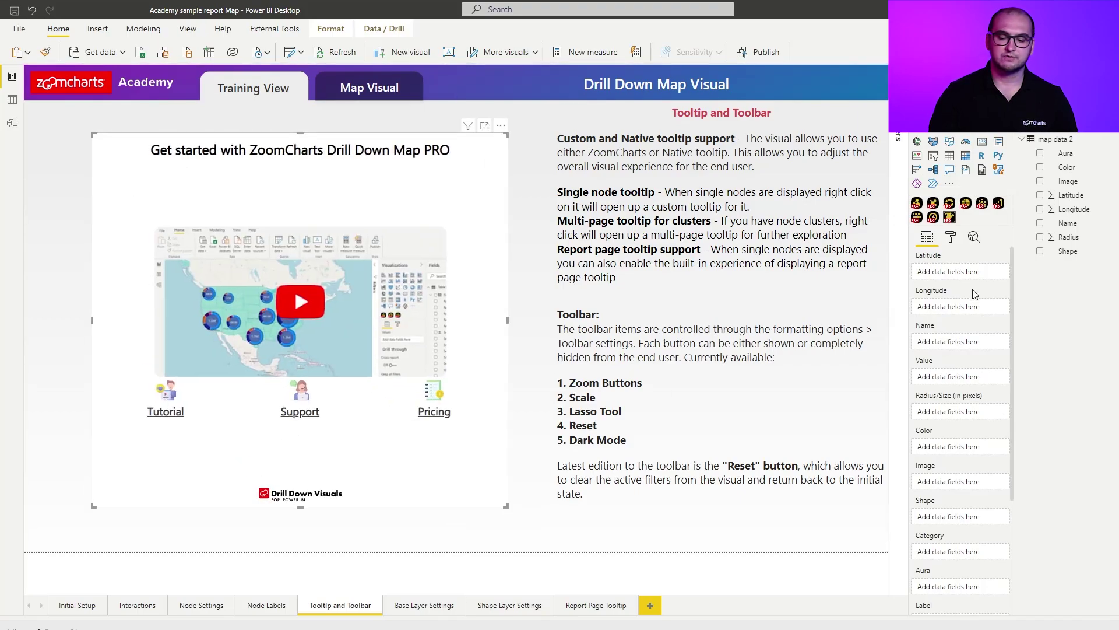
{"action": "left_click", "coordinate": [952, 237]}
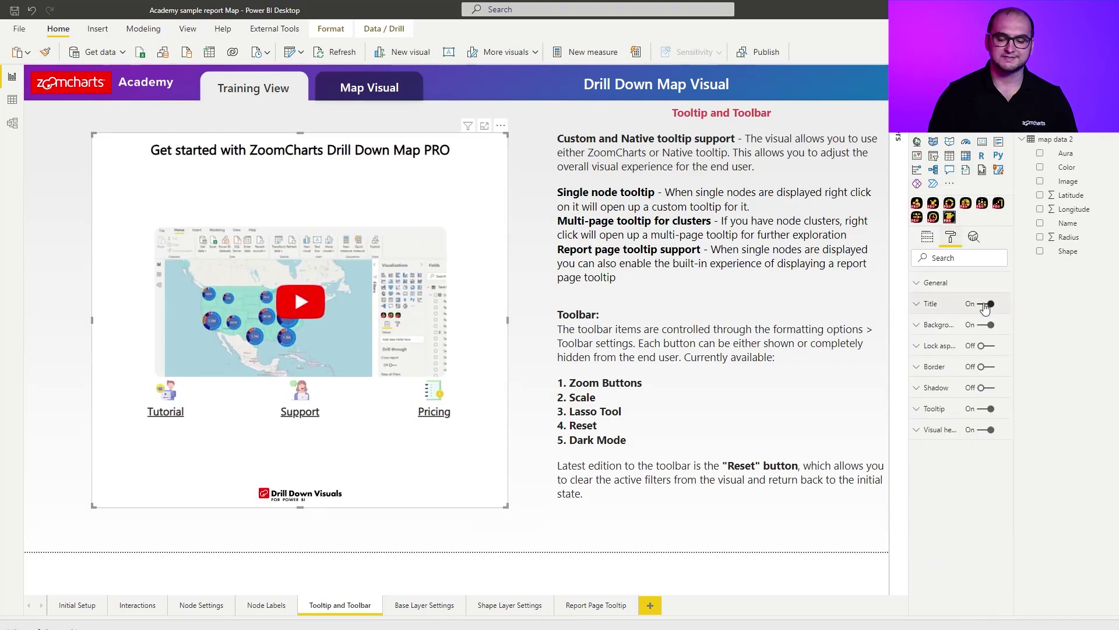
{"action": "left_click", "coordinate": [927, 238]}
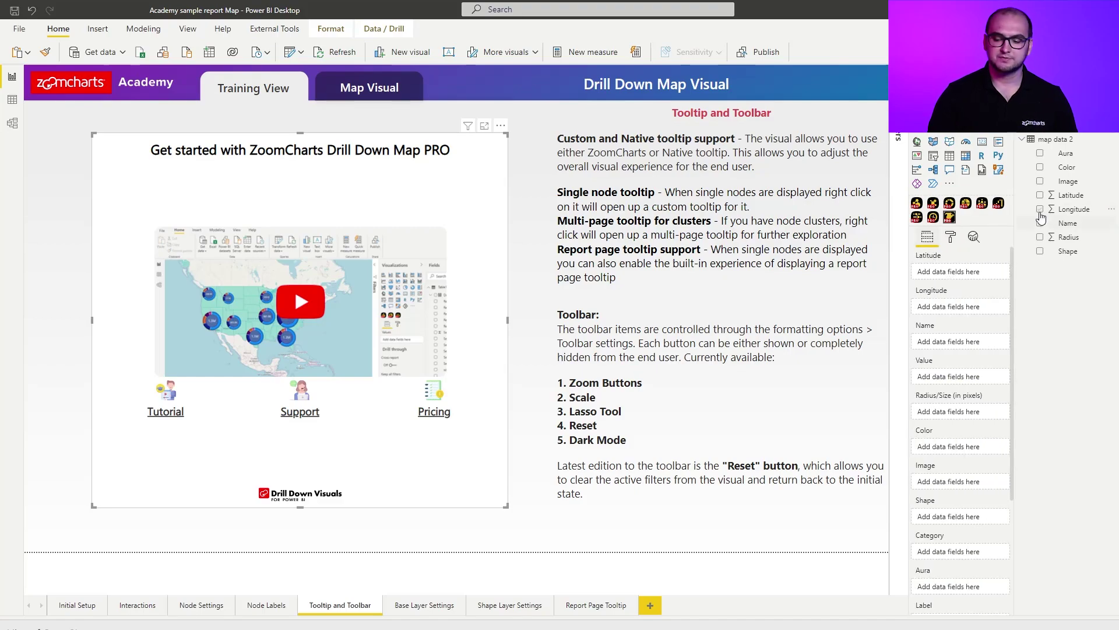
Step: Map Latitude and Longitude to their wells and add First Name and Radius as tooltip fields
{"action": "left_click_drag", "start_coordinate": [1070, 202], "coordinate": [968, 273]}
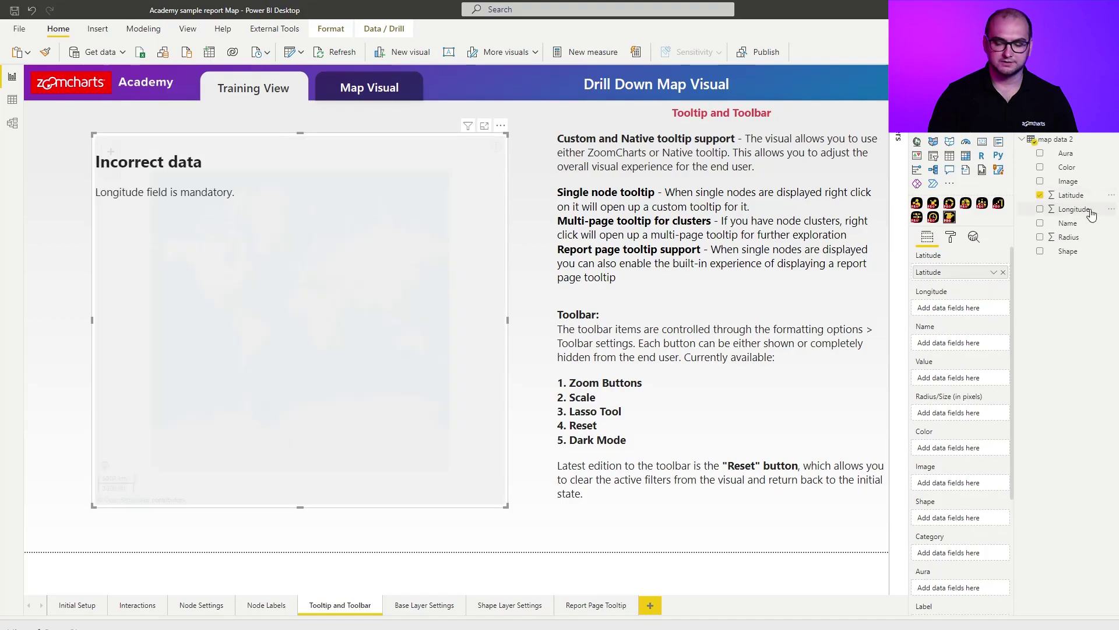
{"action": "left_click_drag", "start_coordinate": [1074, 208], "coordinate": [967, 301]}
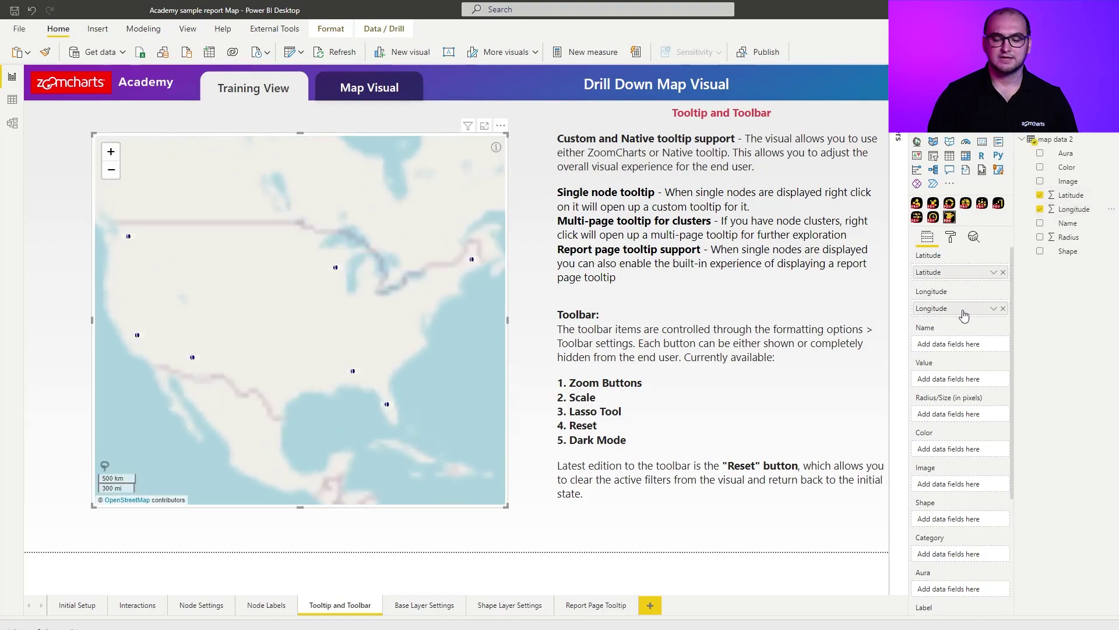
{"action": "scroll", "coordinate": [965, 306], "scroll_direction": "down", "scroll_amount": 3}
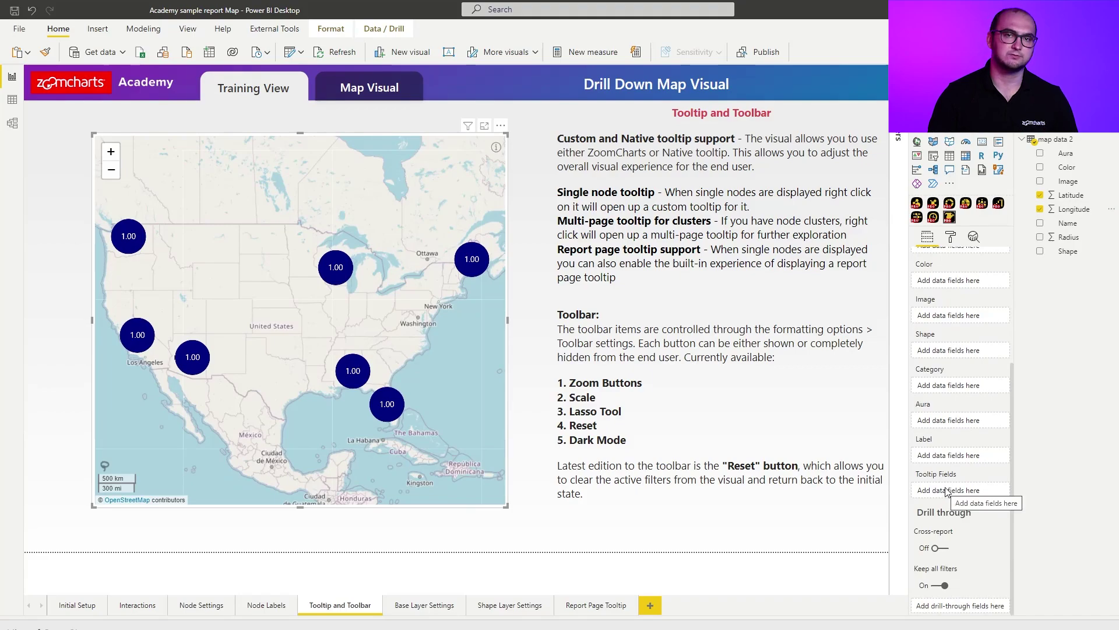
{"action": "left_click_drag", "start_coordinate": [1067, 223], "coordinate": [983, 501]}
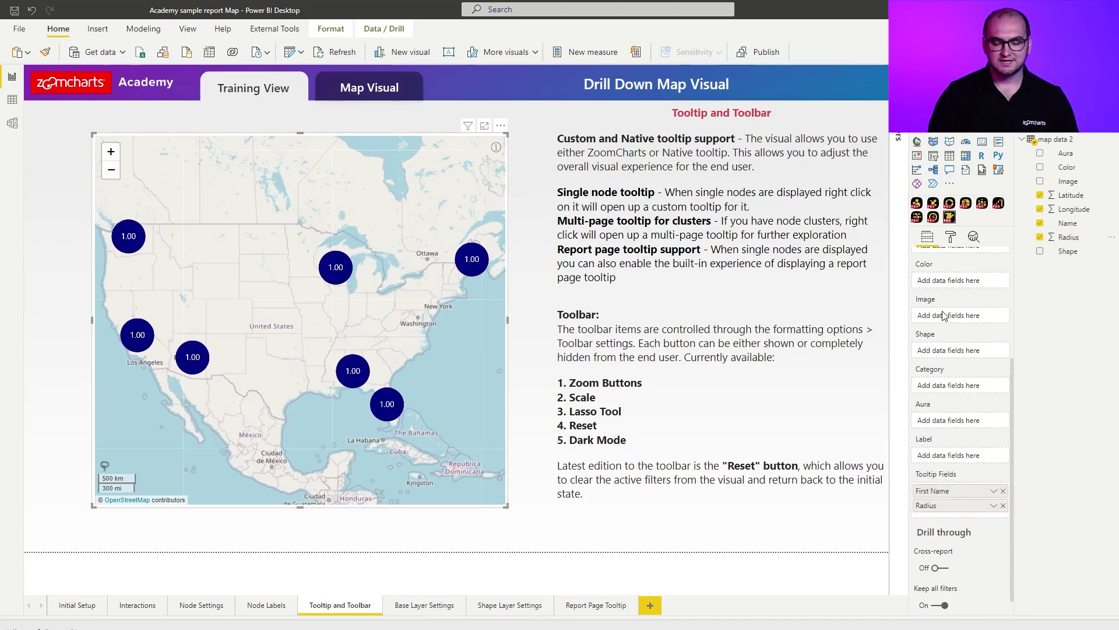
Step: Turn Cluster Nodes Off in Node Settings so six individual nodes show, then expand Tooltip Settings
{"action": "left_click", "coordinate": [950, 237]}
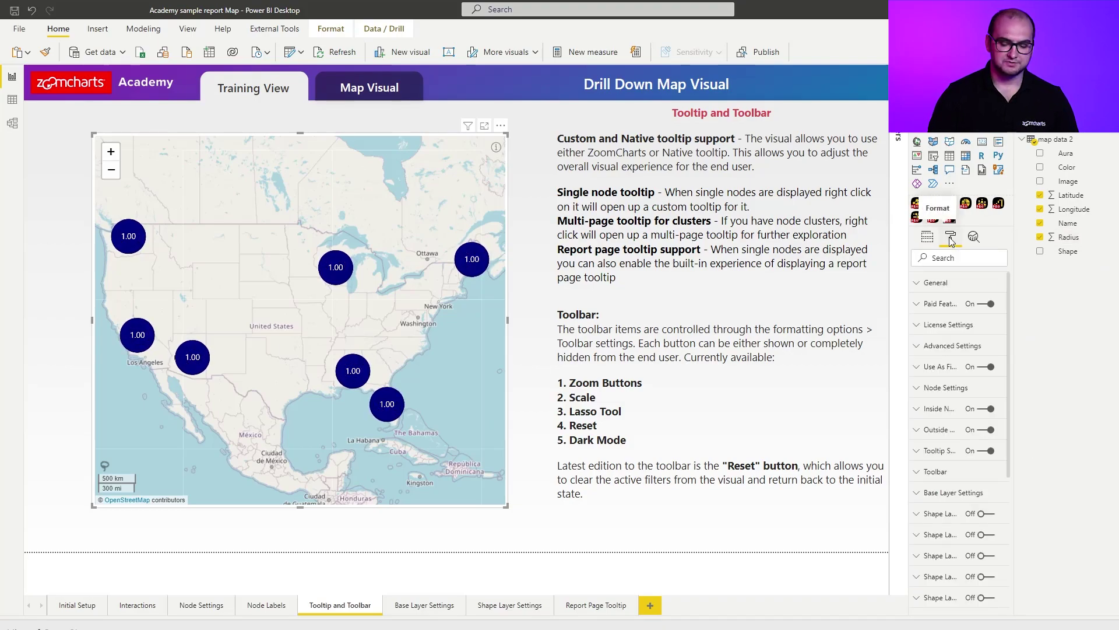
{"action": "left_click", "coordinate": [949, 389]}
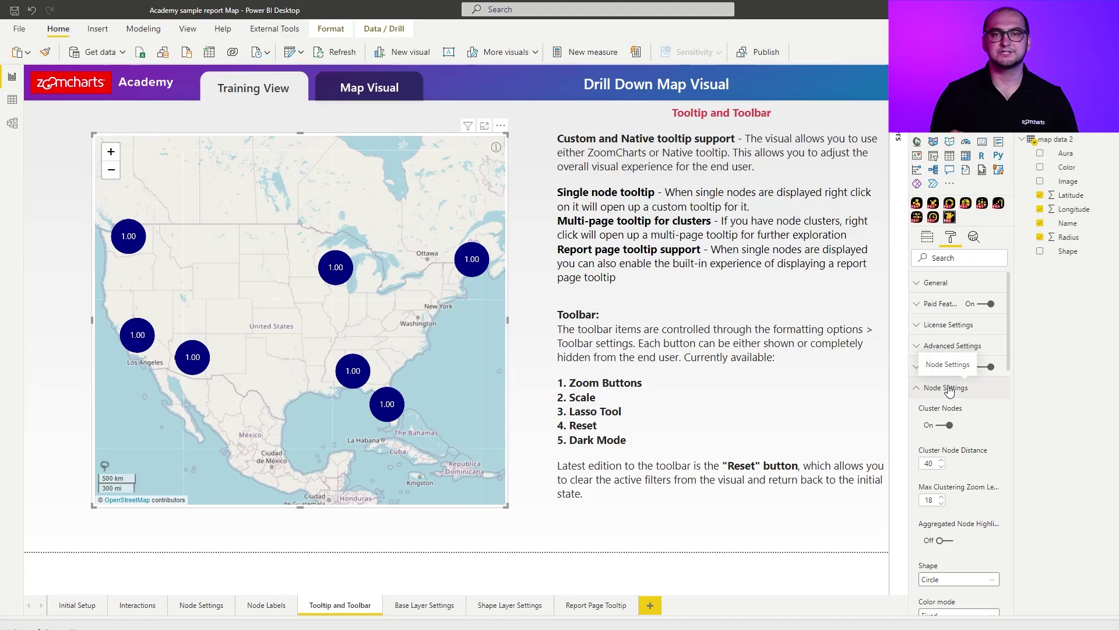
{"action": "left_click", "coordinate": [947, 426]}
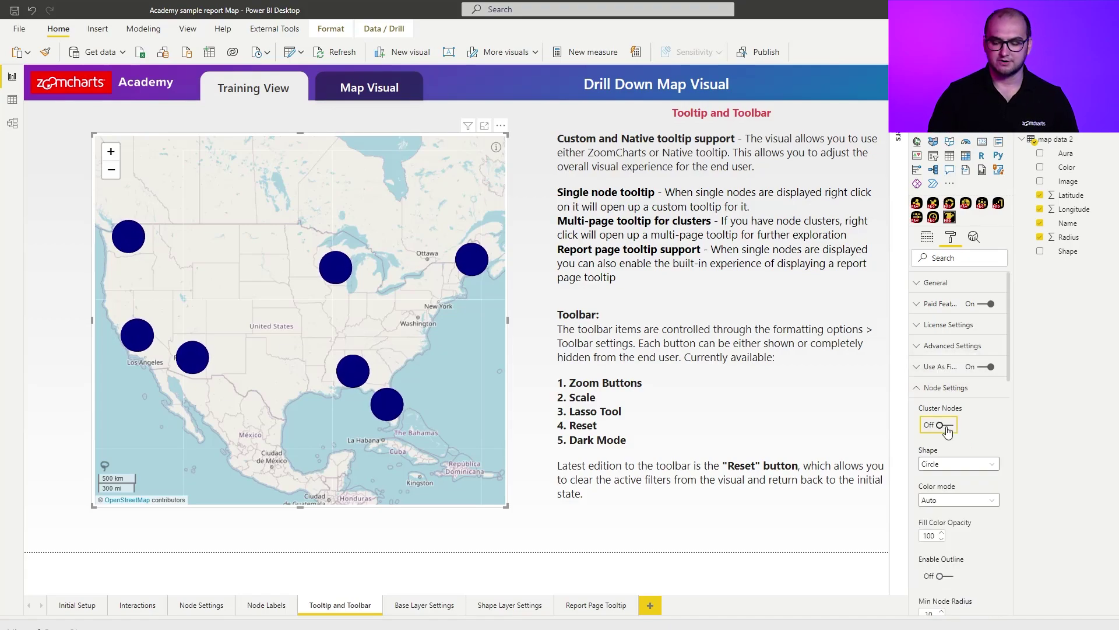
{"action": "left_click", "coordinate": [948, 388]}
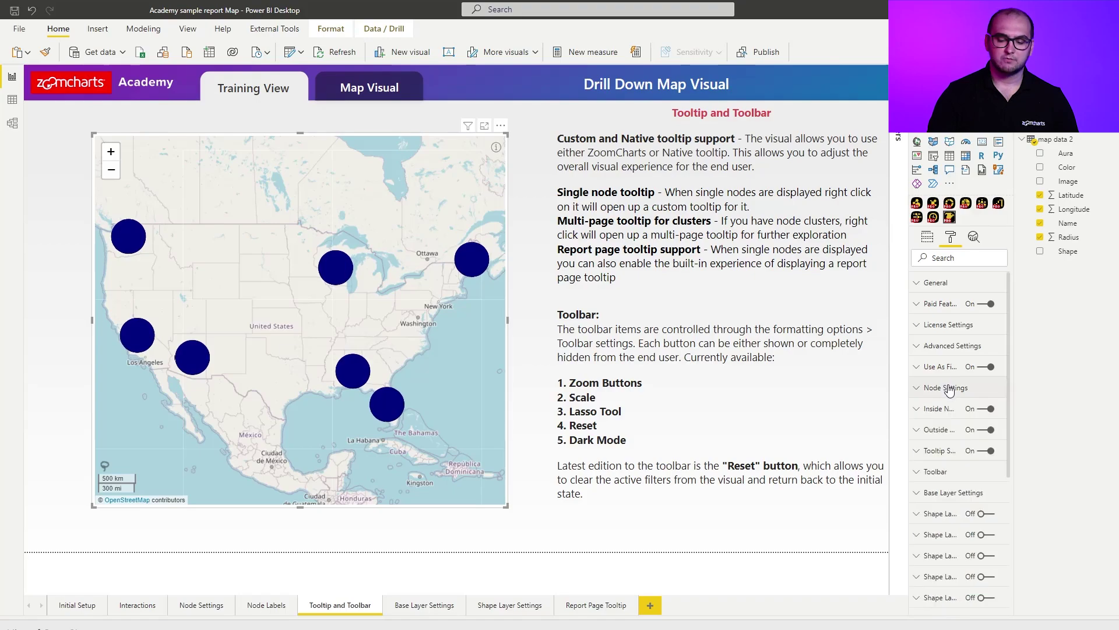
{"action": "left_click", "coordinate": [945, 458]}
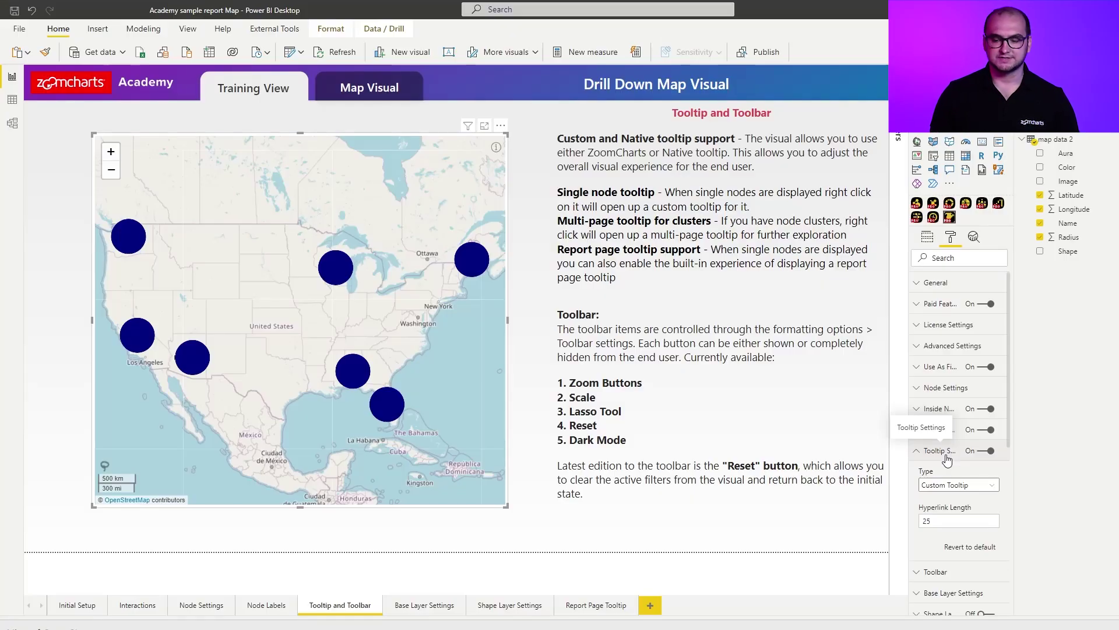
Step: Check the Custom Tooltip on the Great Lakes node, then set tooltip Type to Power BI Tooltip
{"action": "left_click", "coordinate": [962, 486]}
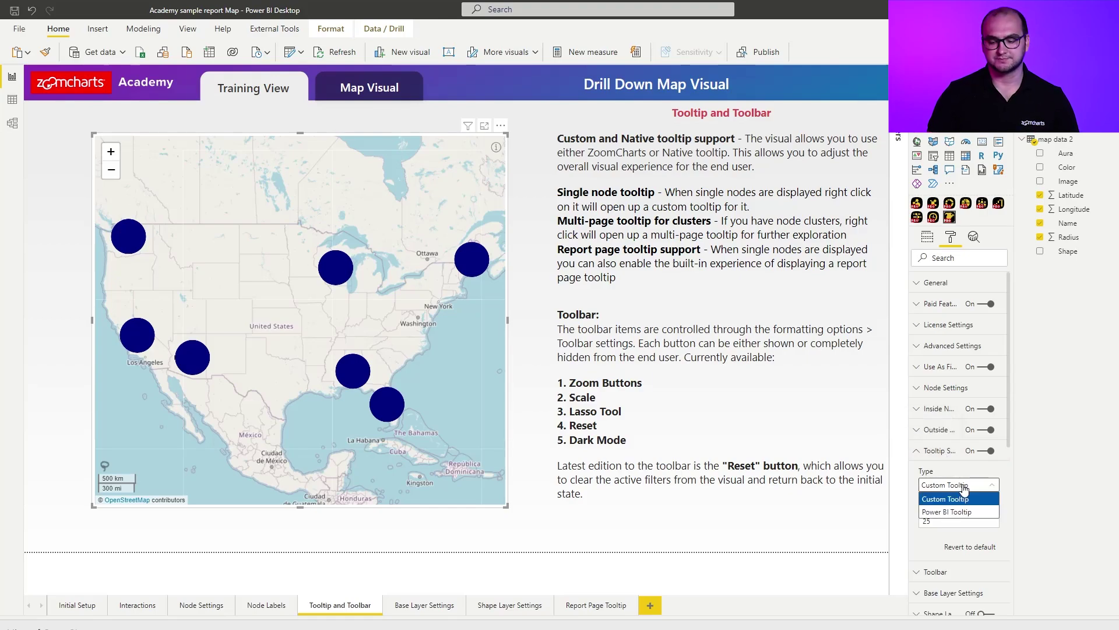
{"action": "left_click", "coordinate": [963, 487]}
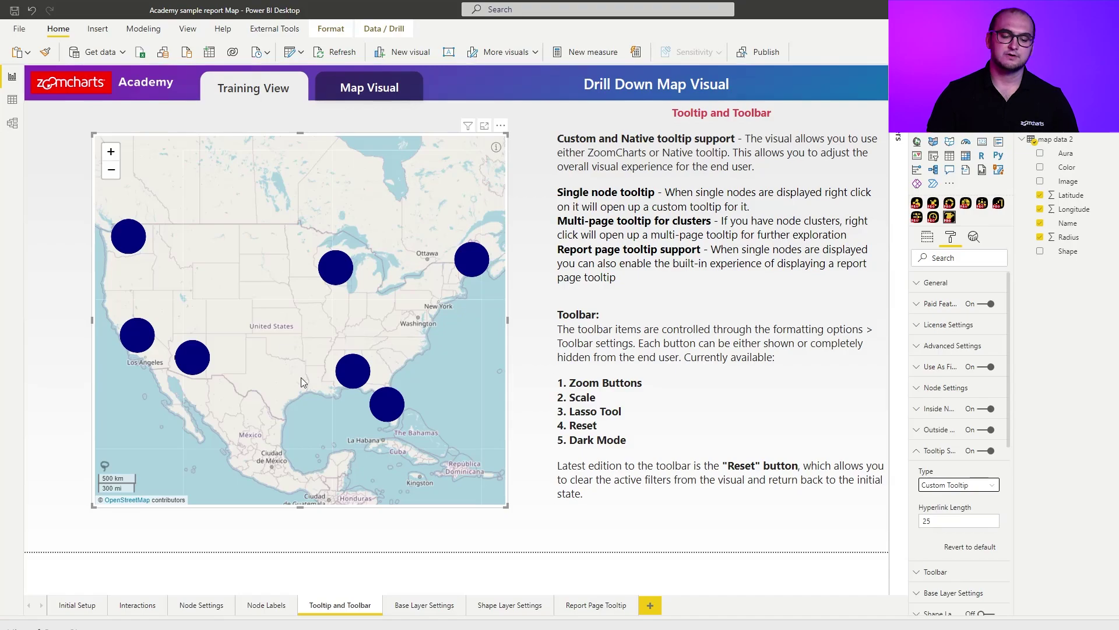
{"action": "right_click", "coordinate": [337, 273]}
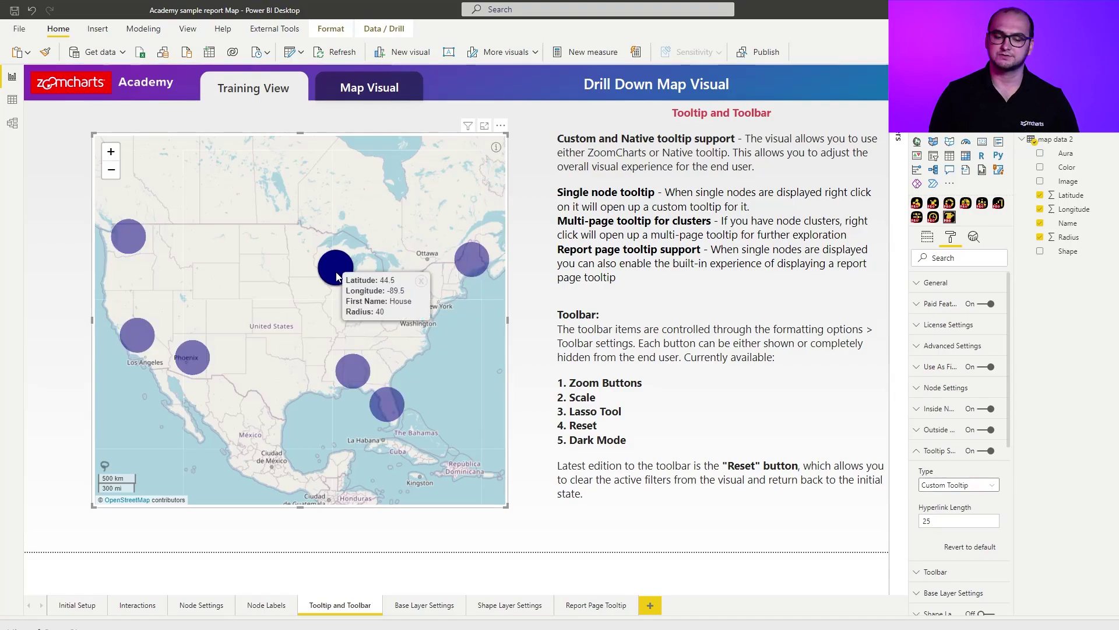
{"action": "left_click", "coordinate": [421, 281]}
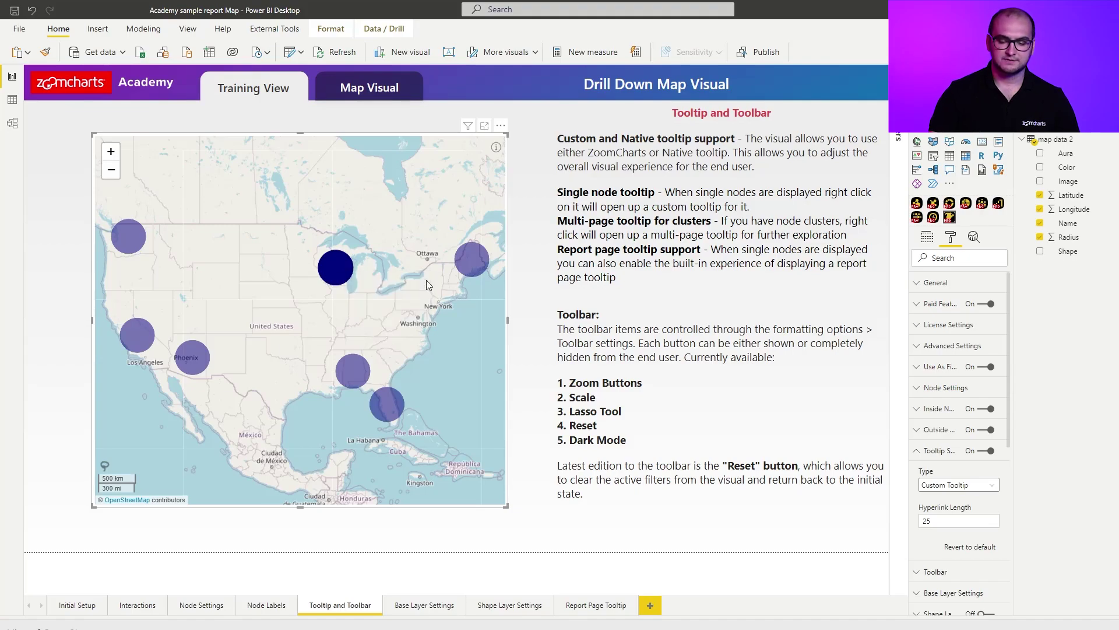
{"action": "left_click", "coordinate": [965, 490]}
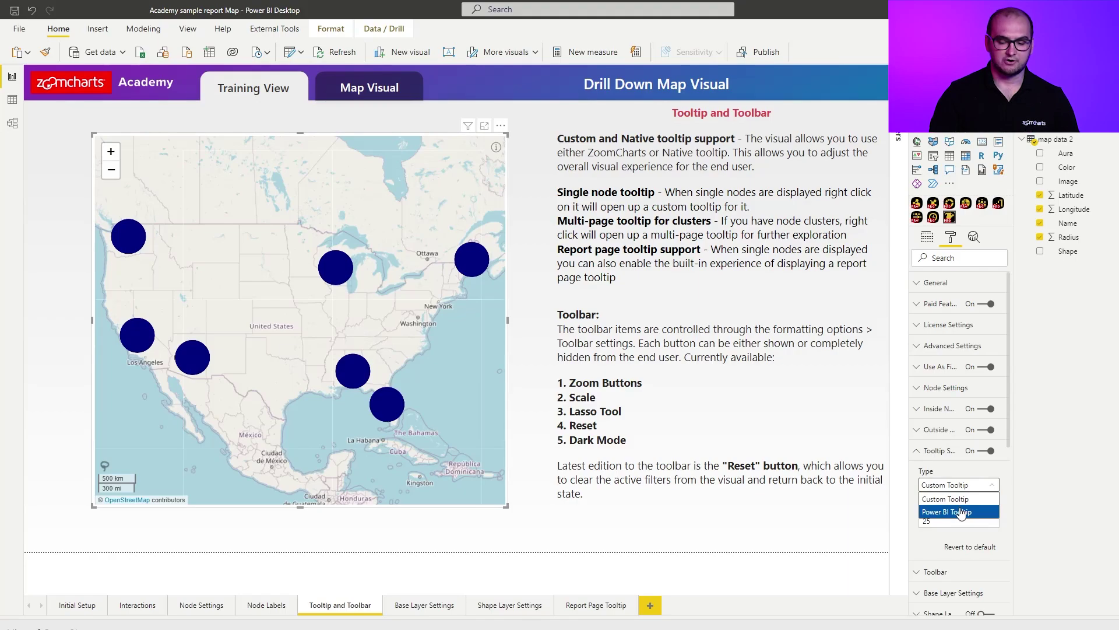
{"action": "left_click", "coordinate": [962, 511]}
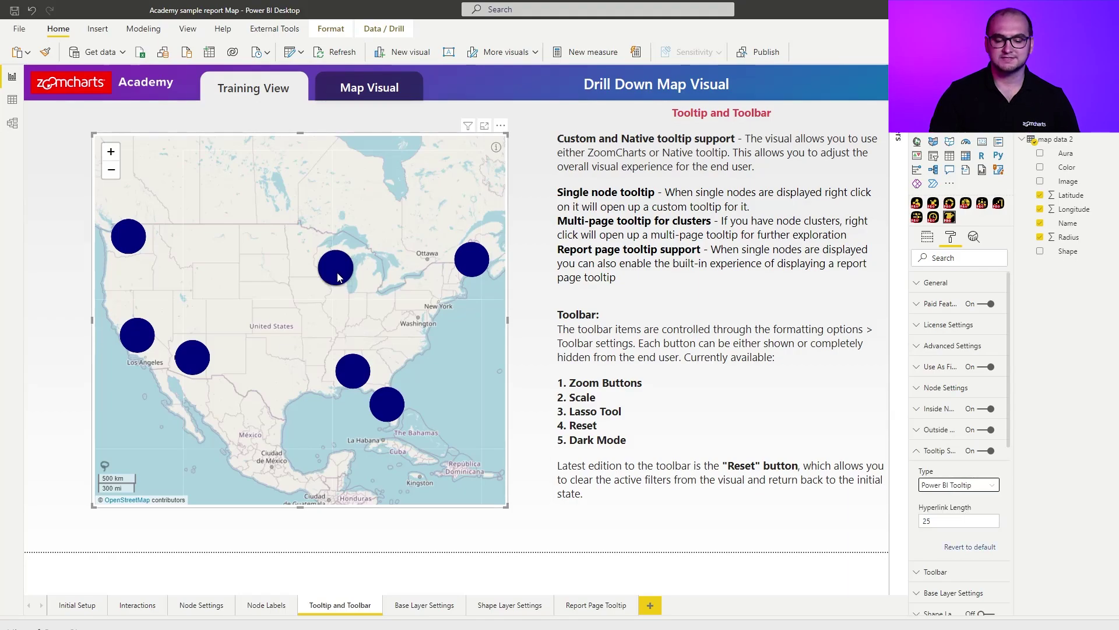
{"action": "mouse_move", "coordinate": [338, 278]}
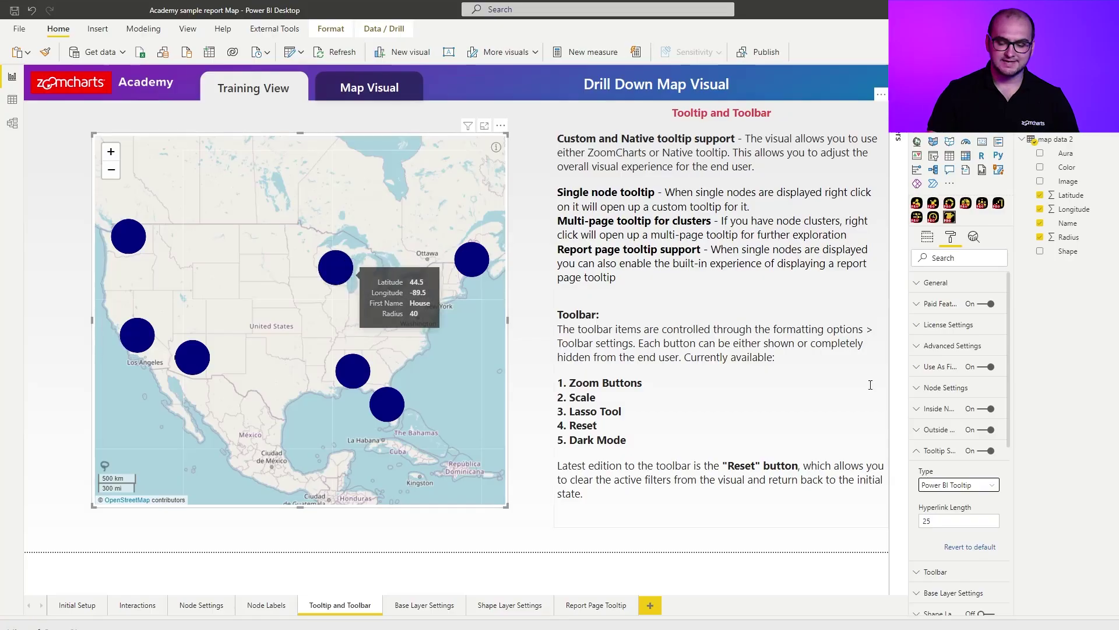
Step: Set the visual's Tooltip Page to Report Page Tooltip and test it on a map node
{"action": "left_click", "coordinate": [932, 461]}
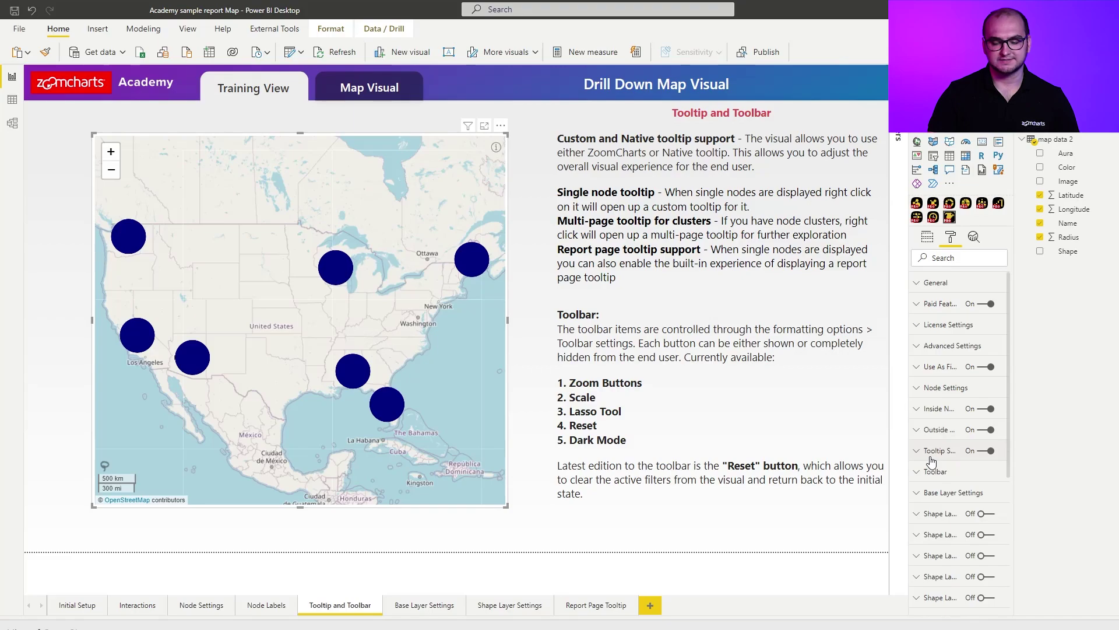
{"action": "scroll", "coordinate": [939, 409], "scroll_direction": "down", "scroll_amount": 5}
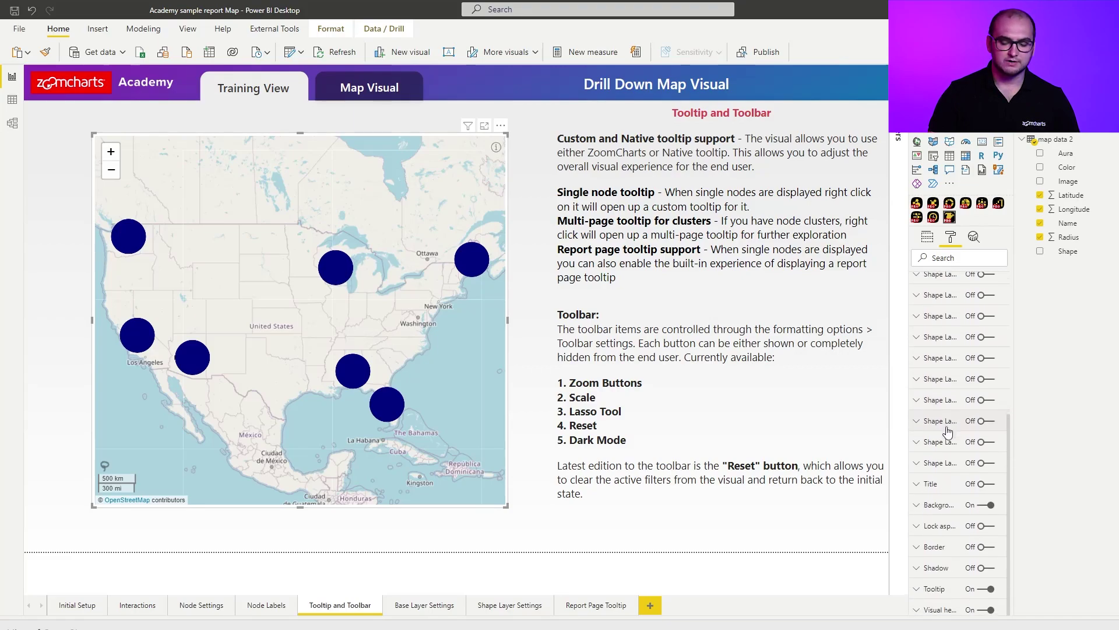
{"action": "left_click", "coordinate": [935, 589]}
{"action": "scroll", "coordinate": [947, 408], "scroll_direction": "down", "scroll_amount": 4}
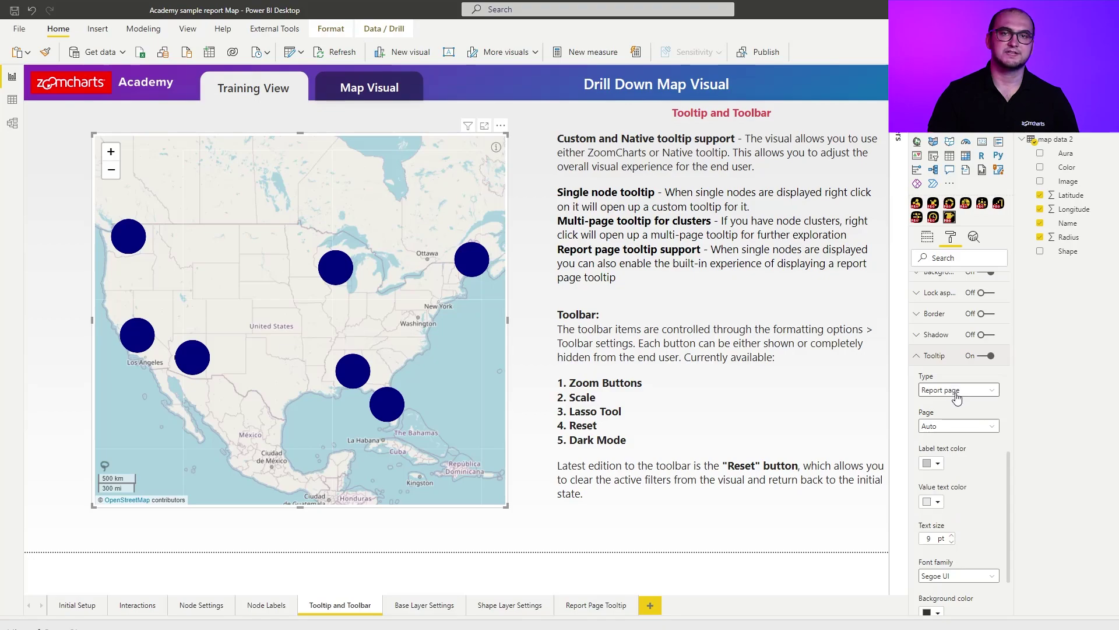
{"action": "left_click", "coordinate": [959, 429]}
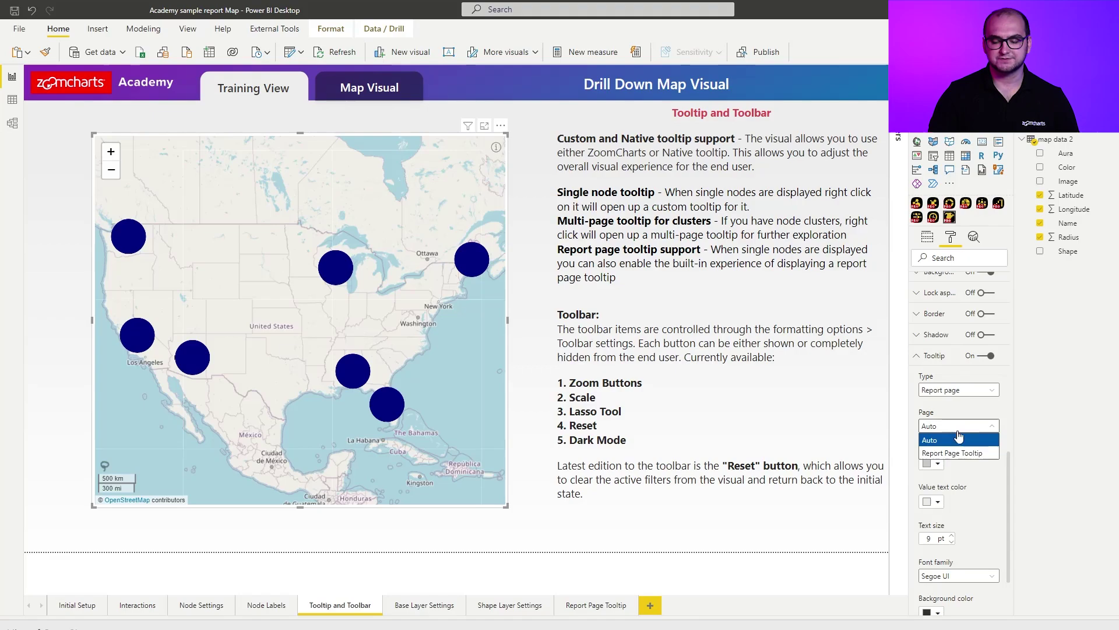
{"action": "left_click", "coordinate": [953, 454]}
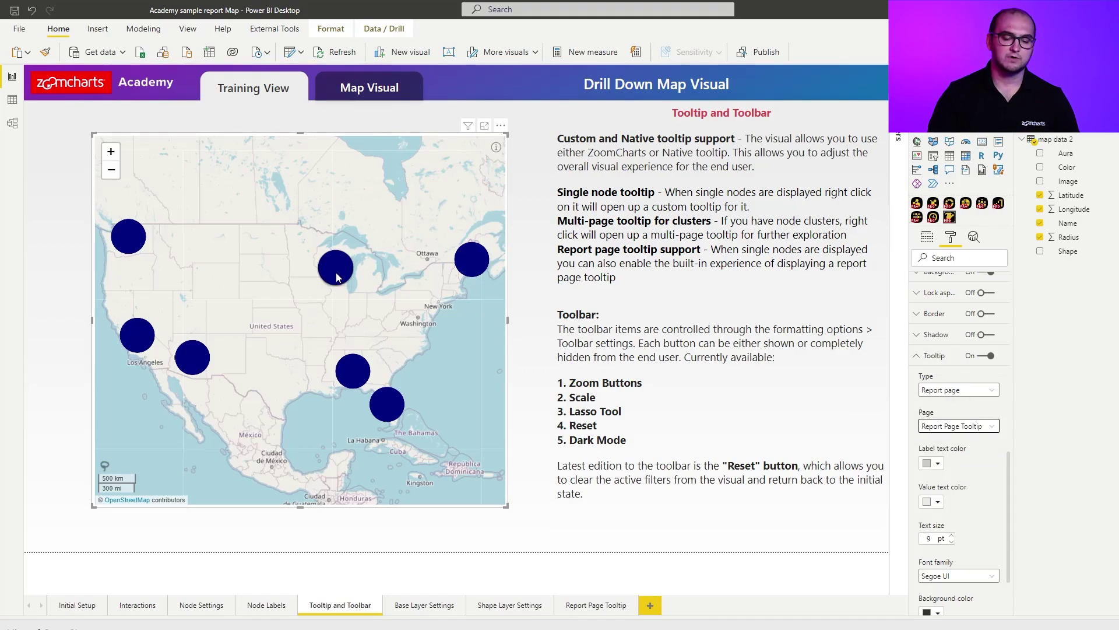
{"action": "mouse_move", "coordinate": [337, 277]}
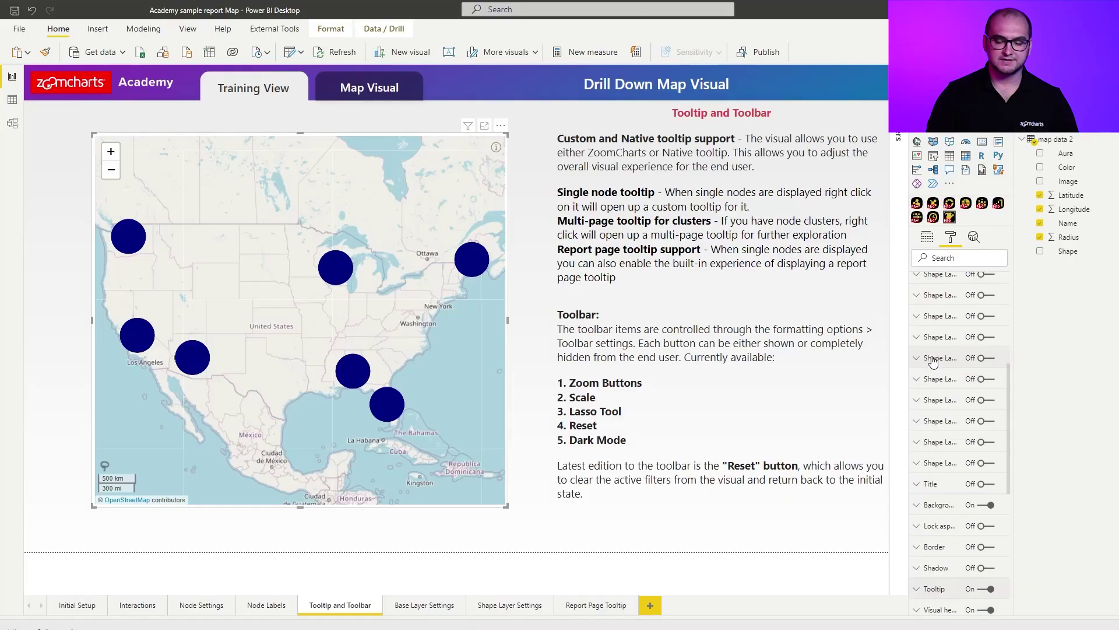
Step: Set the map's tooltip Type back to Custom Tooltip
{"action": "scroll", "coordinate": [932, 415], "scroll_direction": "up", "scroll_amount": 5}
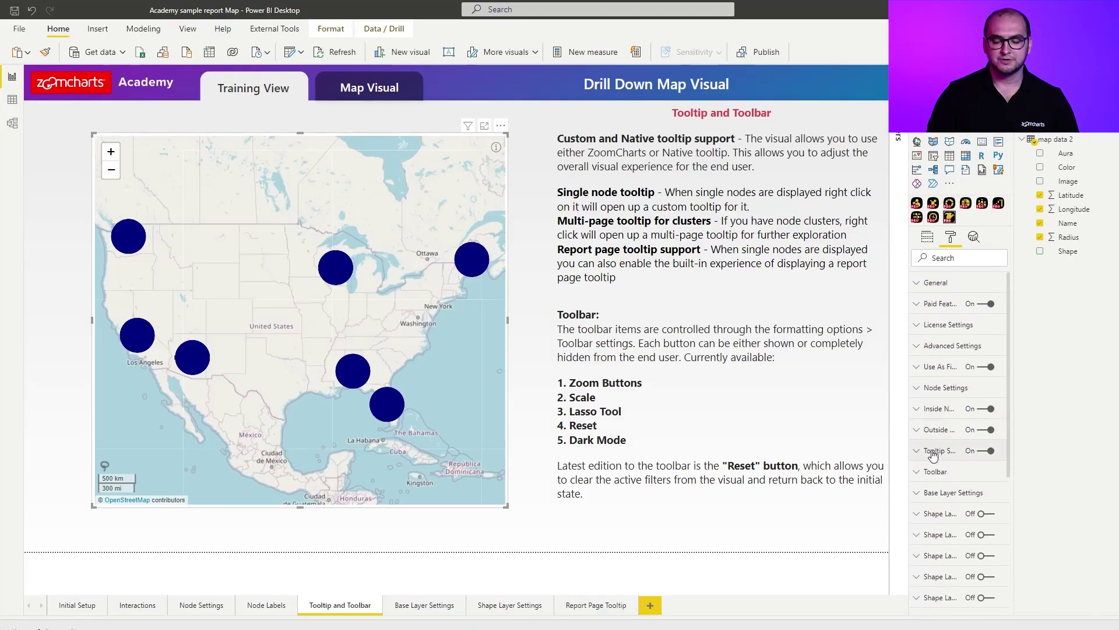
{"action": "left_click", "coordinate": [934, 452]}
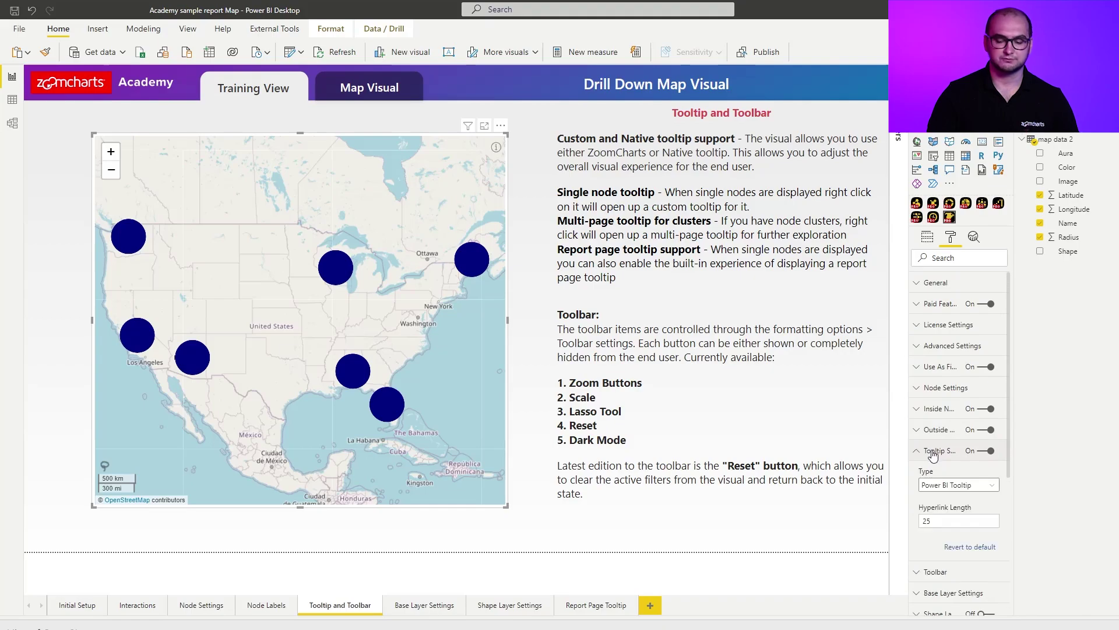
{"action": "left_click", "coordinate": [943, 489]}
{"action": "left_click", "coordinate": [940, 496]}
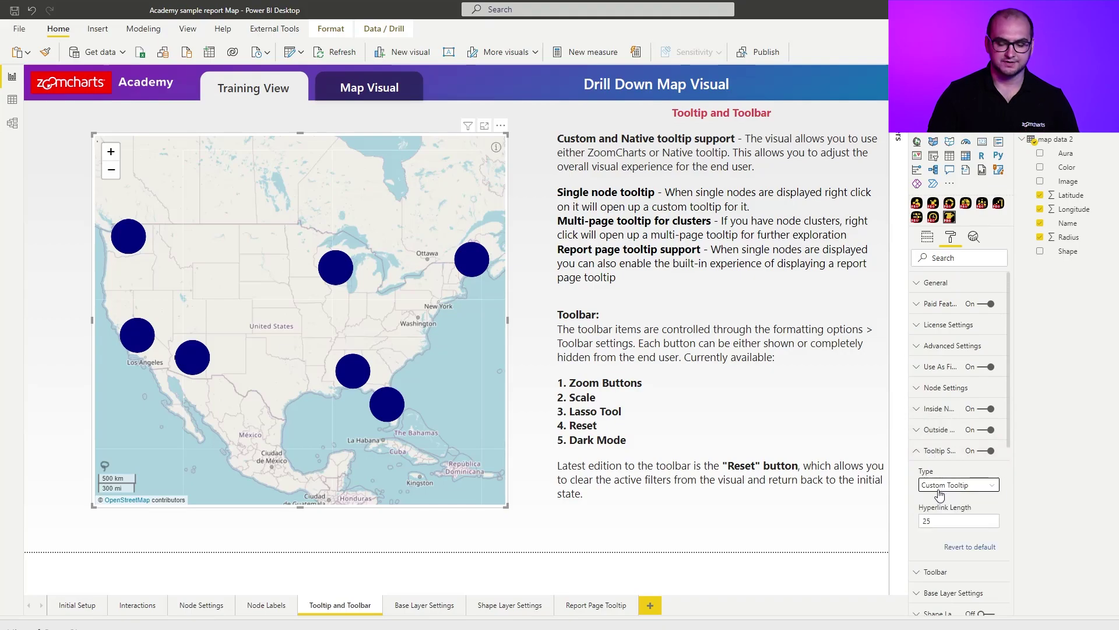
{"action": "left_click", "coordinate": [935, 460]}
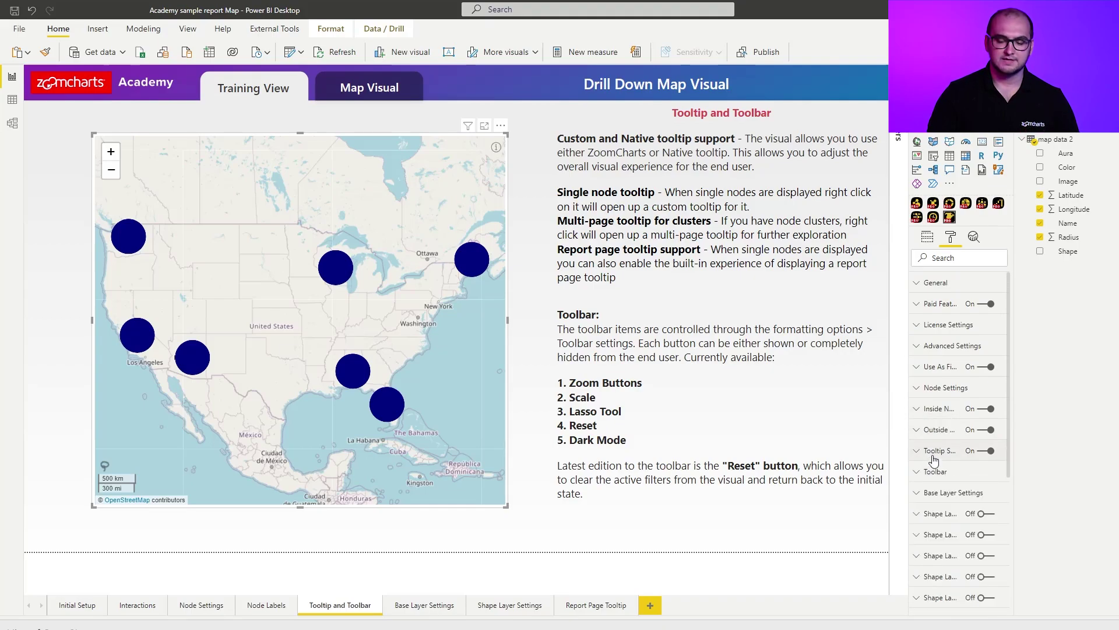
Step: Turn Cluster Nodes On with distance 90 and page through the western cluster's tooltip
{"action": "left_click", "coordinate": [945, 388]}
{"action": "left_click", "coordinate": [947, 426]}
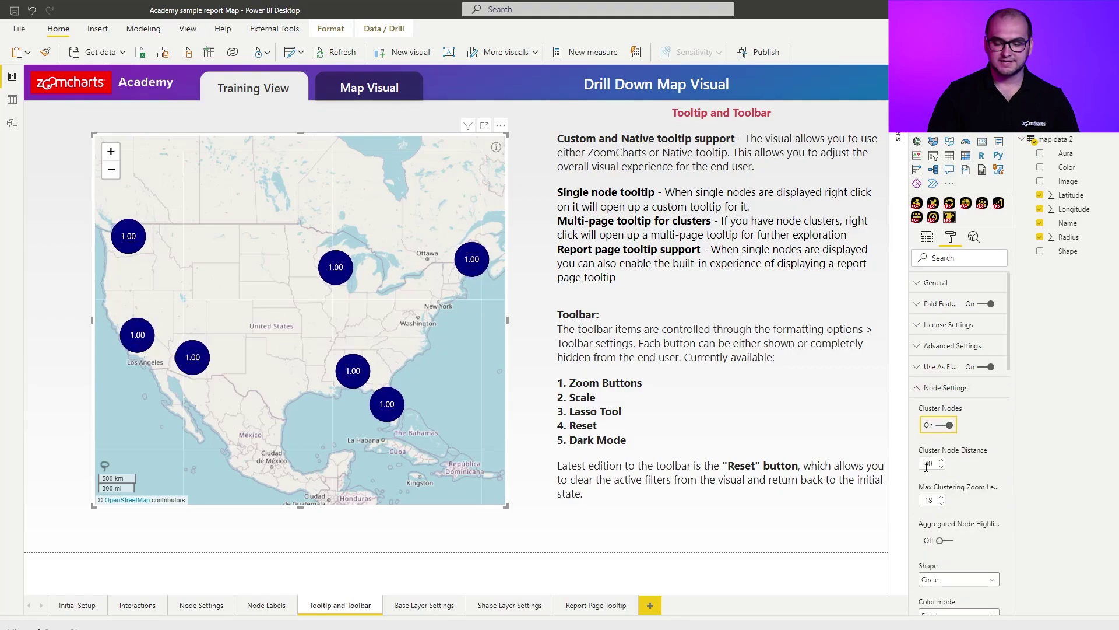
{"action": "double_click", "coordinate": [932, 465]}
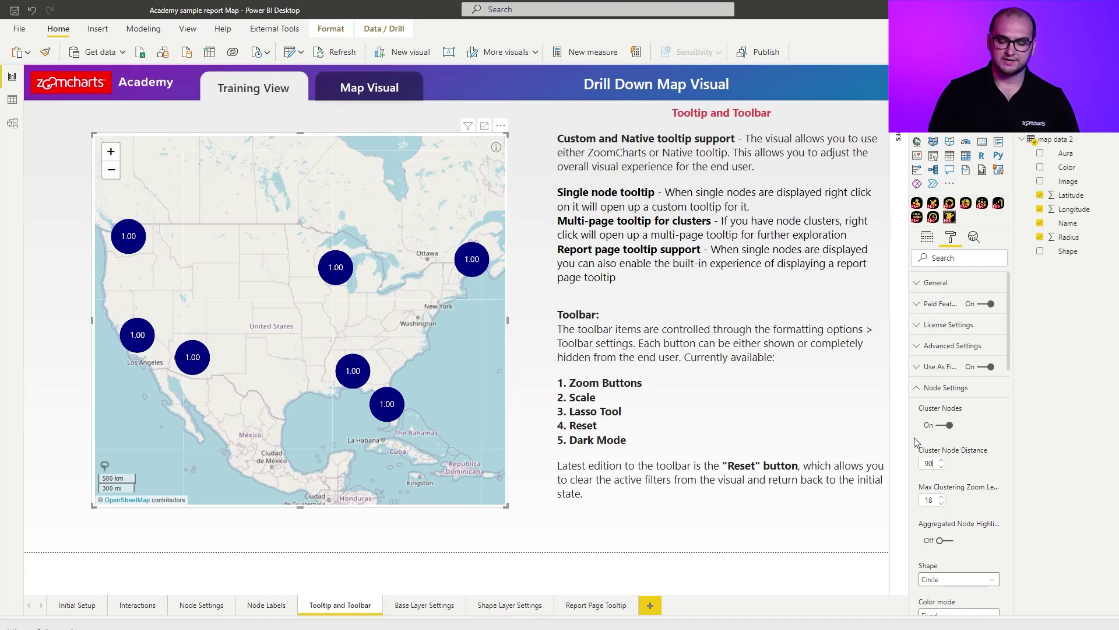
{"action": "key", "text": "Return"}
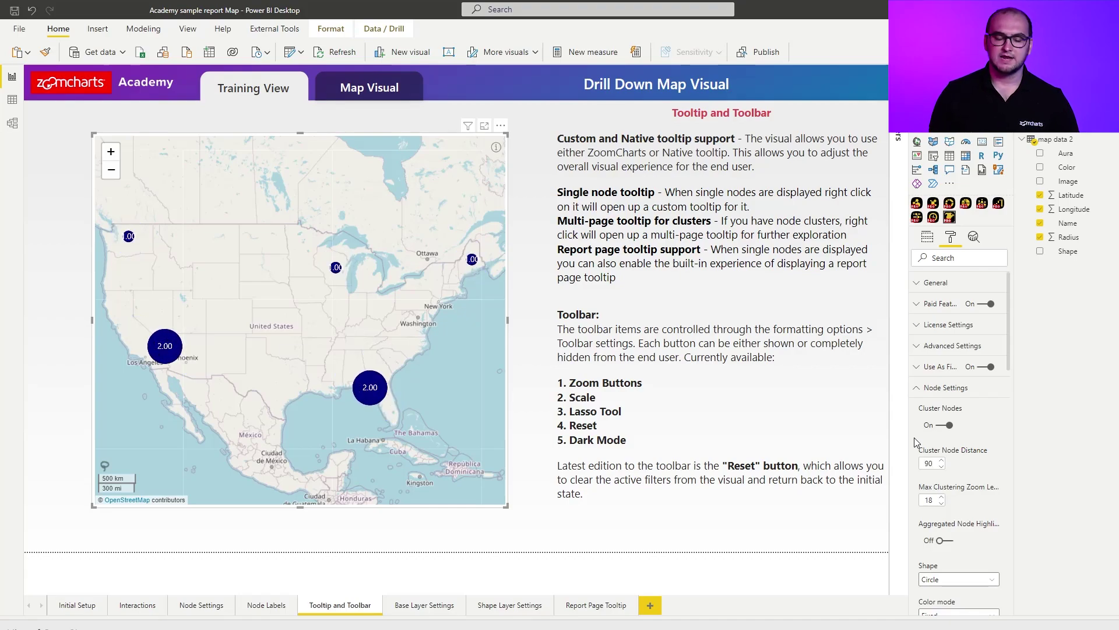
{"action": "right_click", "coordinate": [168, 353]}
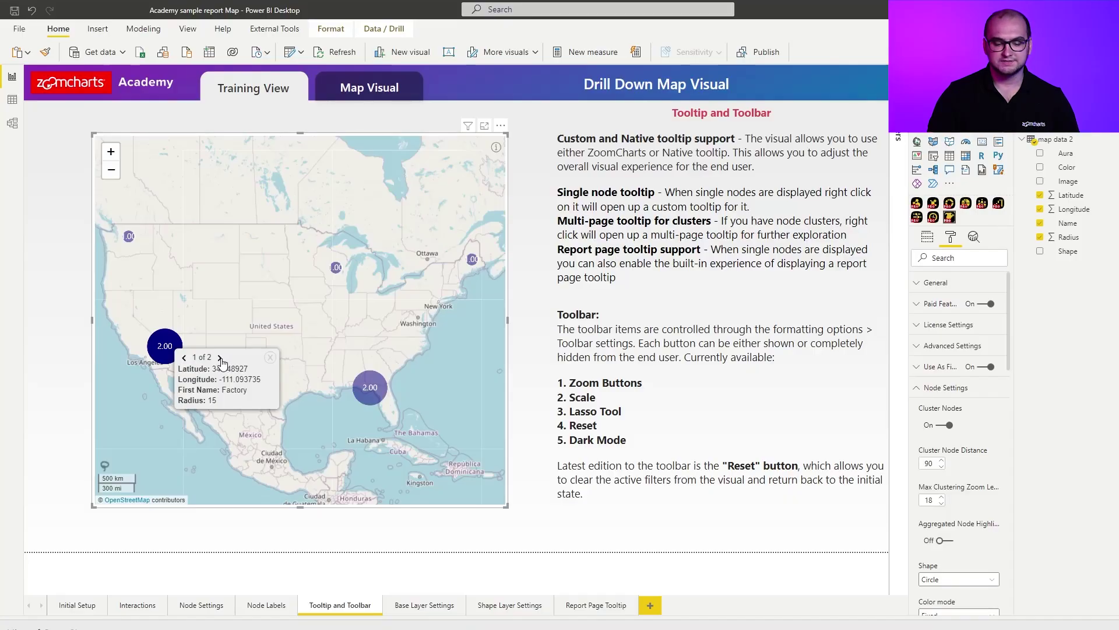
{"action": "left_click", "coordinate": [221, 358]}
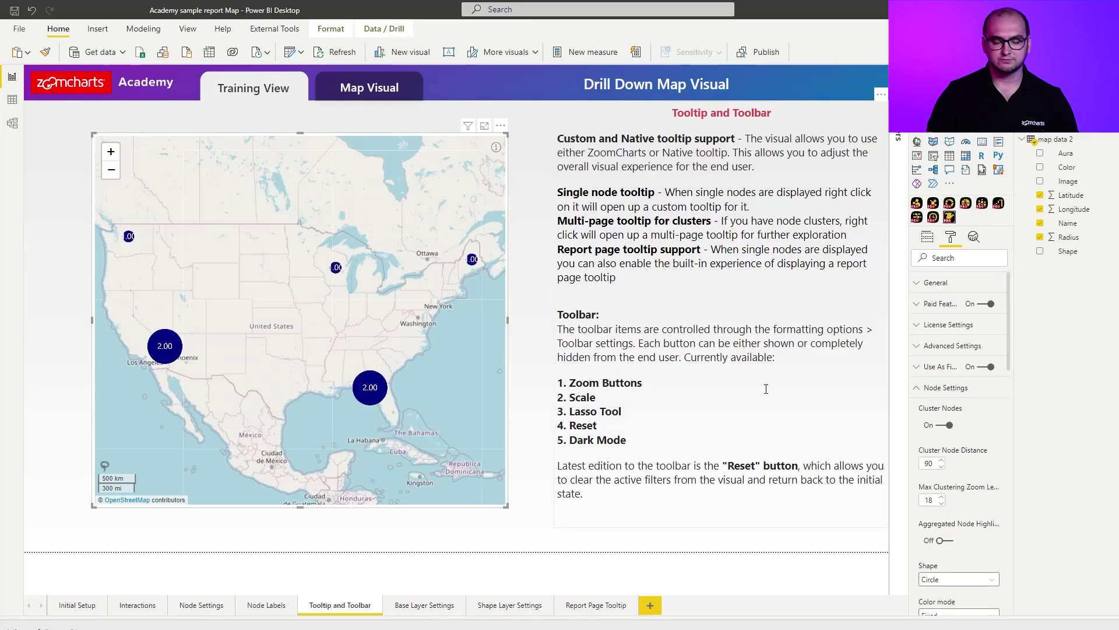
Step: Switch Reset On in the map's Toolbar settings
{"action": "left_click", "coordinate": [946, 388]}
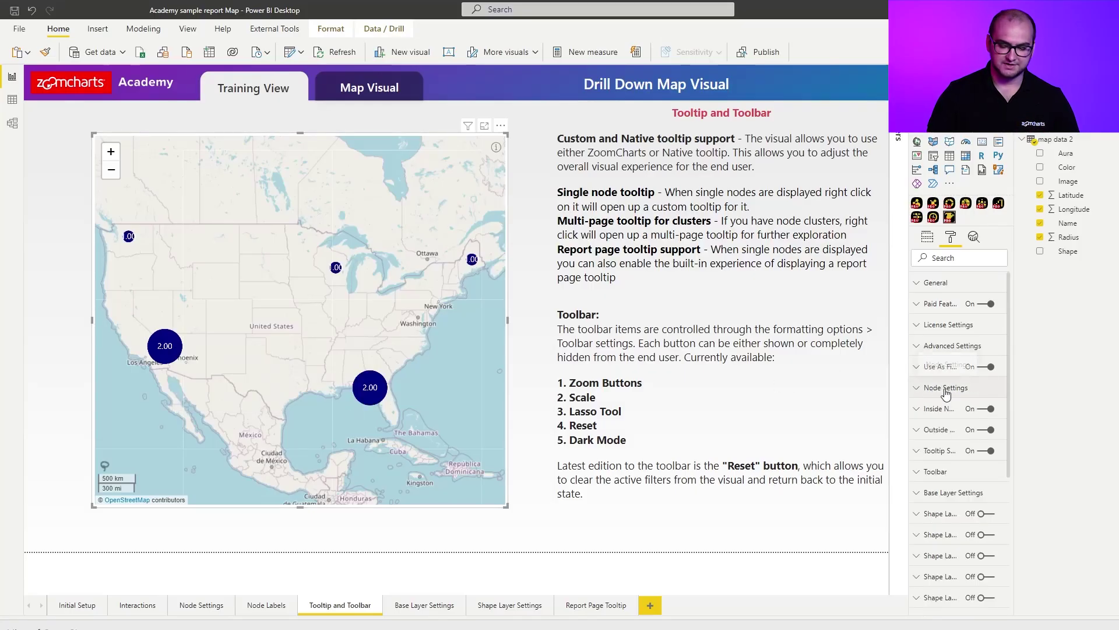
{"action": "left_click", "coordinate": [945, 468]}
{"action": "scroll", "coordinate": [962, 454], "scroll_direction": "down", "scroll_amount": 2}
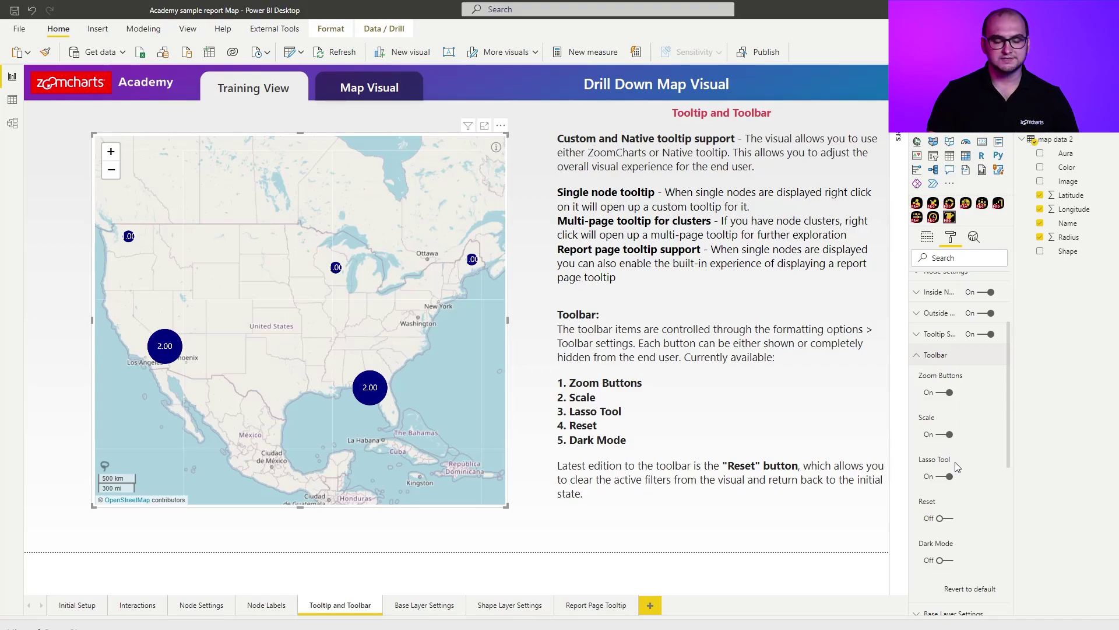
{"action": "left_click", "coordinate": [951, 519]}
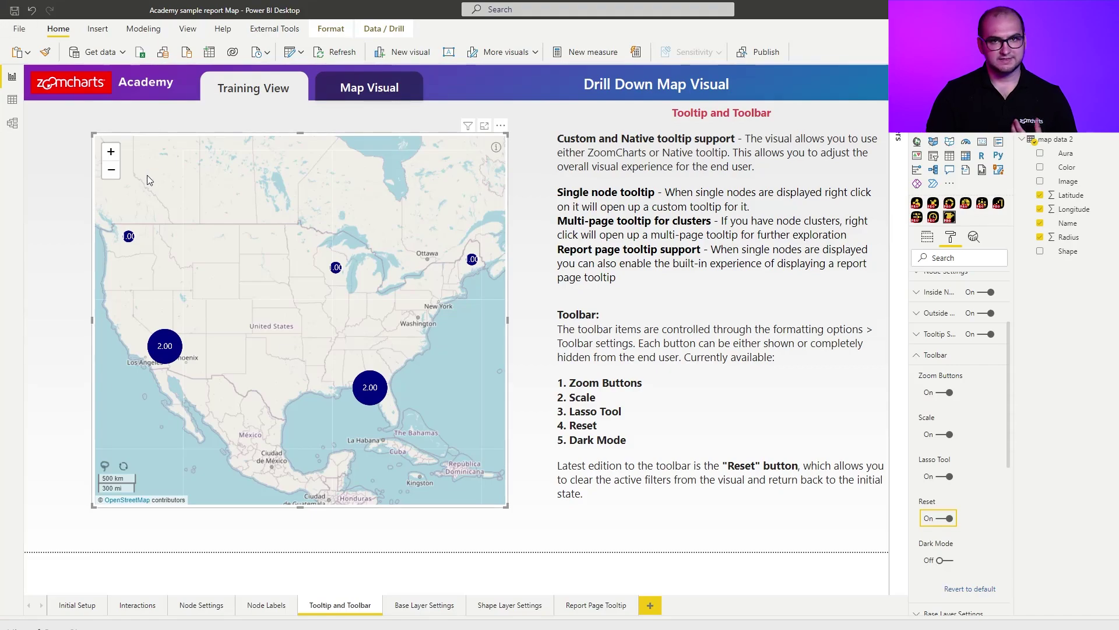
Step: Zoom the map in and out, then reset it to its initial view
{"action": "left_click", "coordinate": [111, 151]}
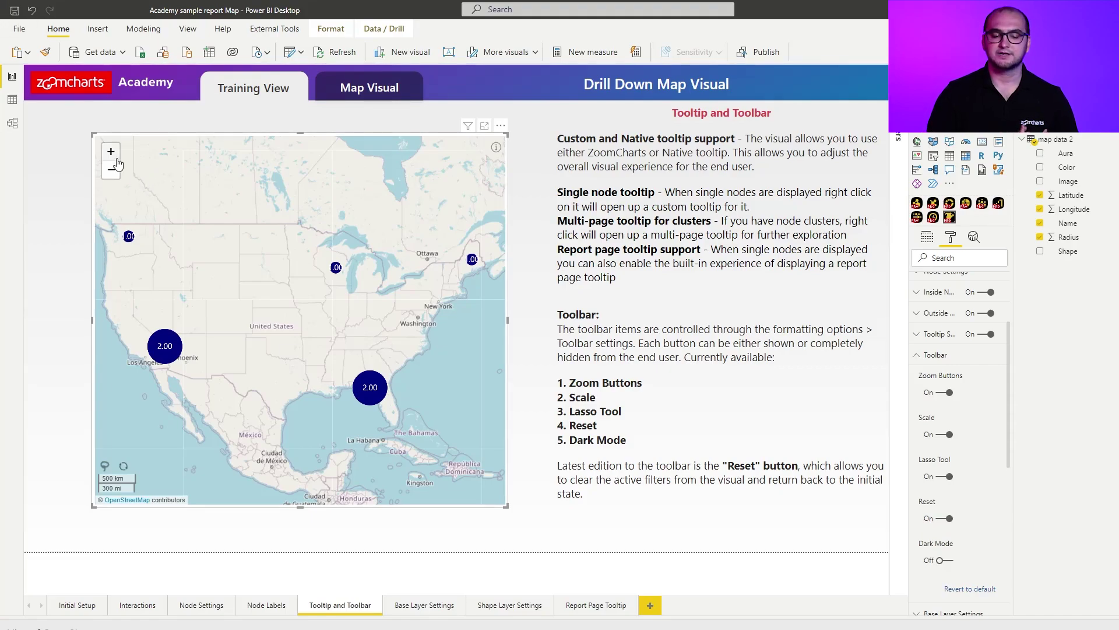
{"action": "left_click", "coordinate": [112, 171]}
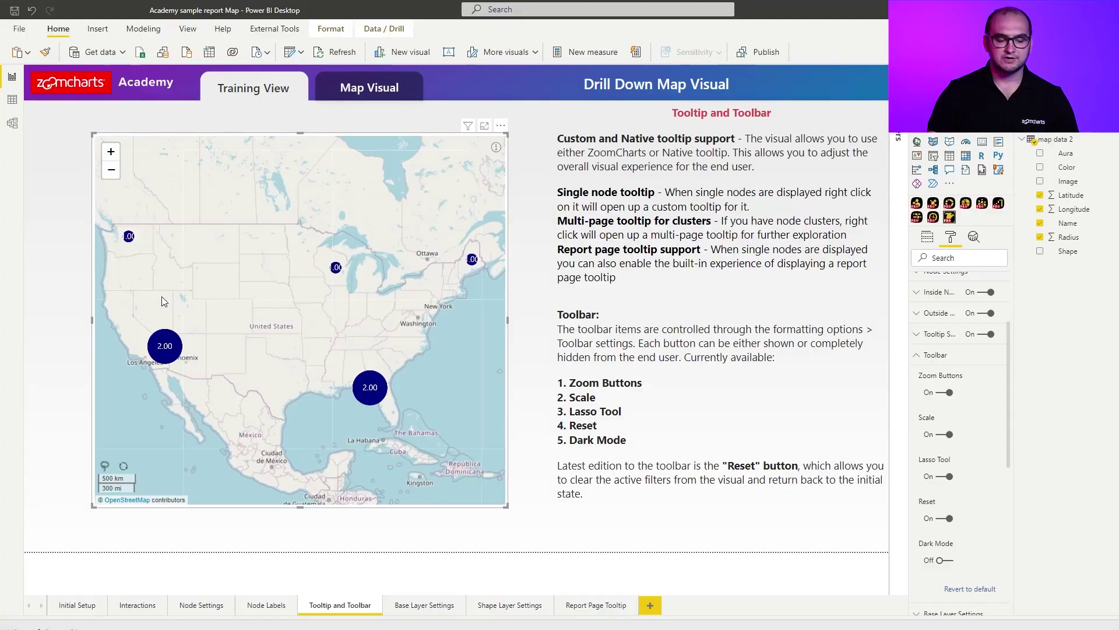
{"action": "left_click", "coordinate": [124, 466]}
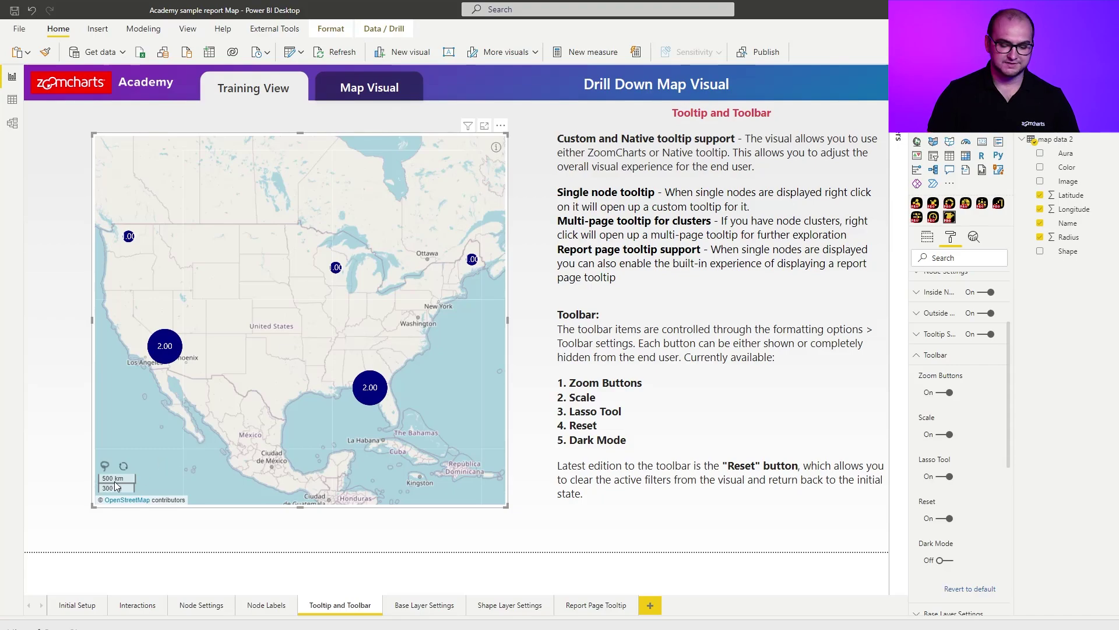
Step: Toggle the Scale bar off and back on, then lasso an area over northern Mexico and the Gulf
{"action": "left_click", "coordinate": [946, 434]}
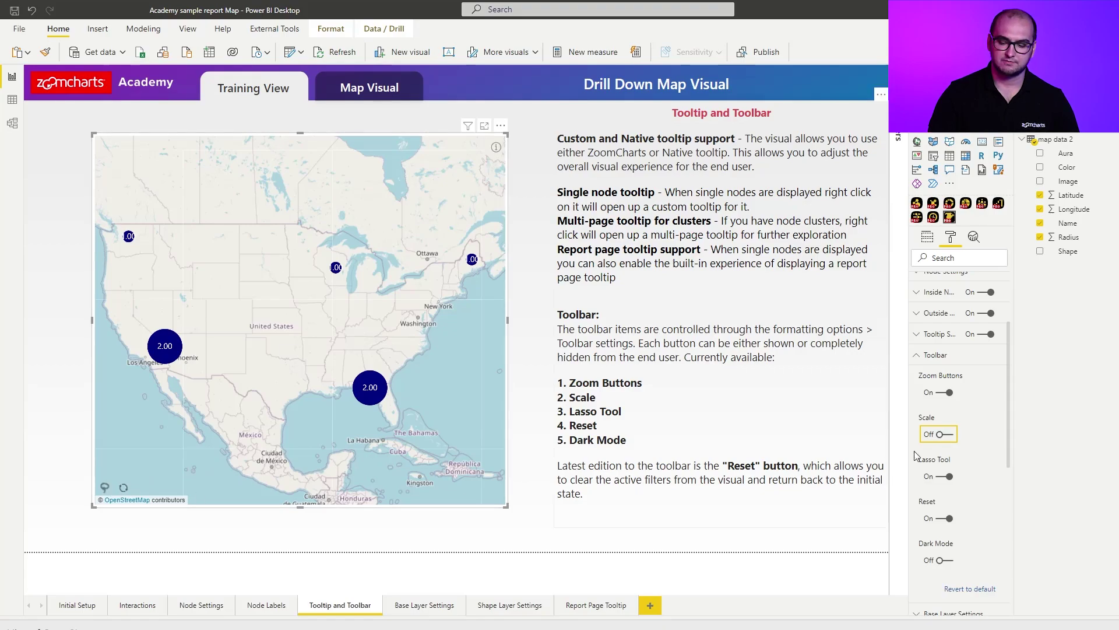
{"action": "left_click", "coordinate": [950, 435]}
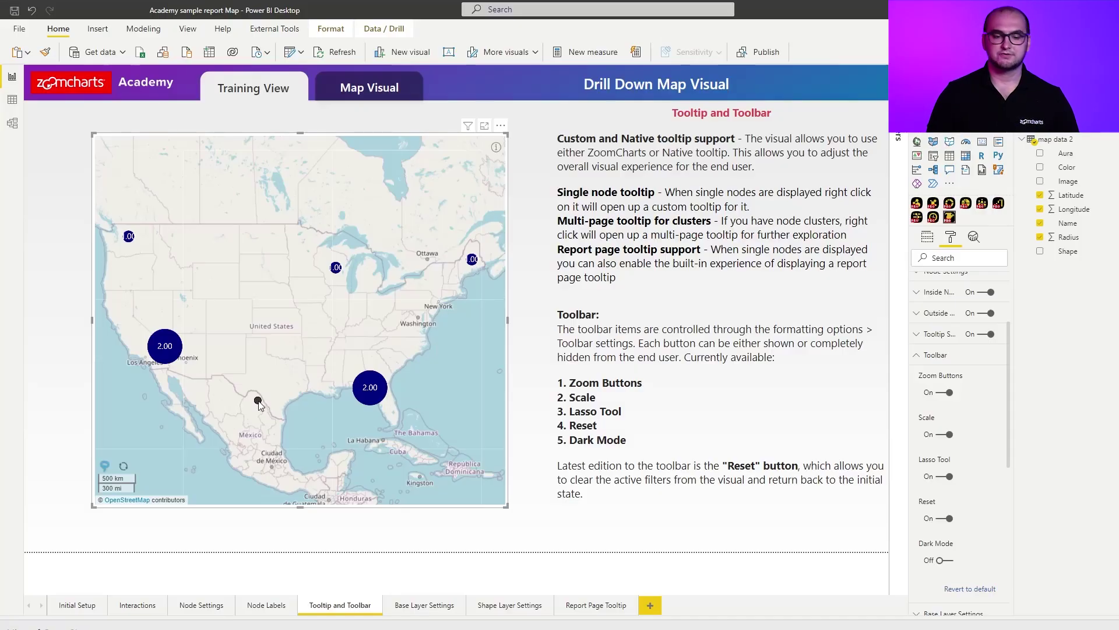
{"action": "left_click", "coordinate": [252, 456]}
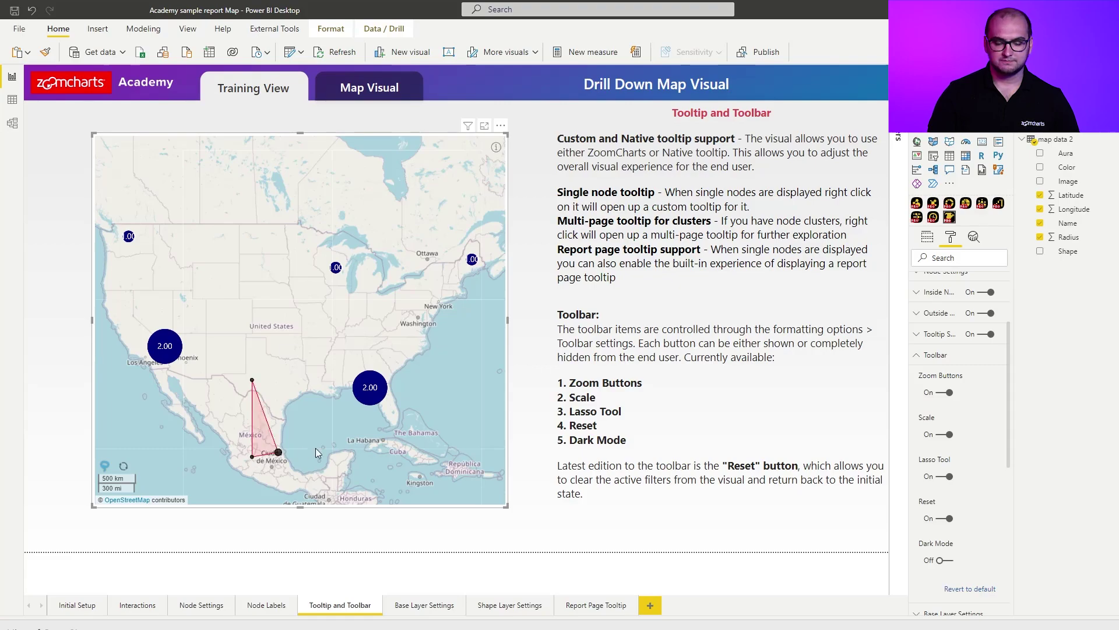
{"action": "left_click", "coordinate": [338, 450]}
{"action": "left_click", "coordinate": [325, 333]}
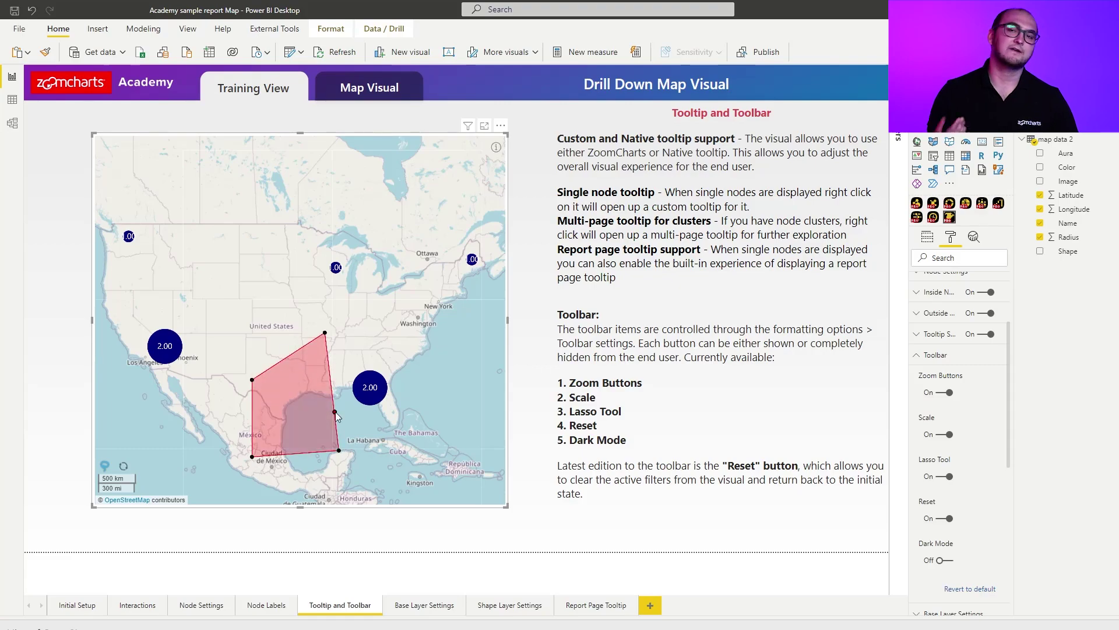